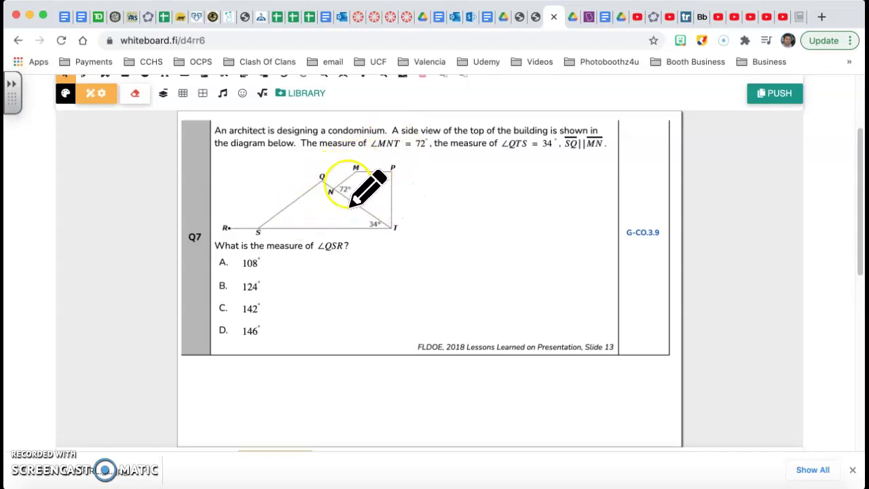
Step: Mark the 72° and 34° angles with arcs and put parallel arrows on SQ and MN in the Q7 diagram
left_click_drag(347, 172, 352, 200)
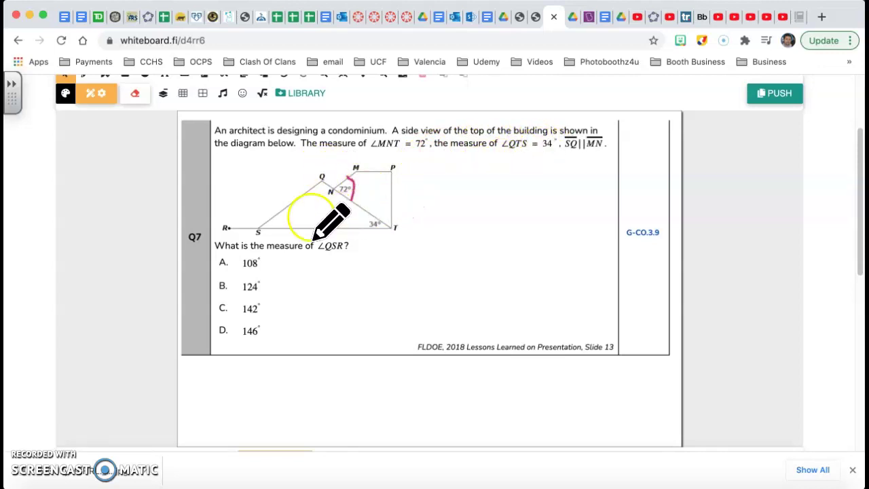
left_click_drag(364, 210, 365, 230)
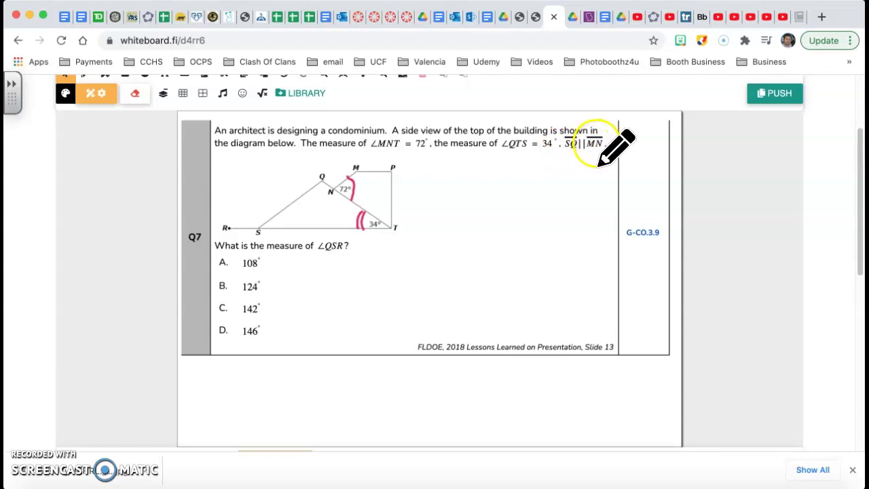
left_click(284, 195)
left_click_drag(285, 208, 294, 203)
left_click_drag(338, 181, 349, 178)
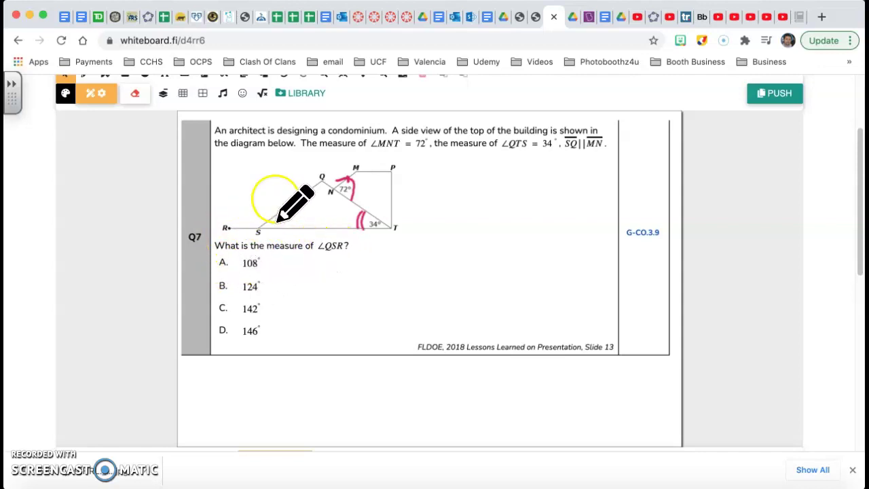
Step: Mark angle QSR with an arc and write a question mark above it
mouse_move(248, 232)
left_mouse_down()
mouse_move(262, 216)
mouse_move(244, 202)
left_mouse_up()
left_click(254, 224)
left_click(247, 208)
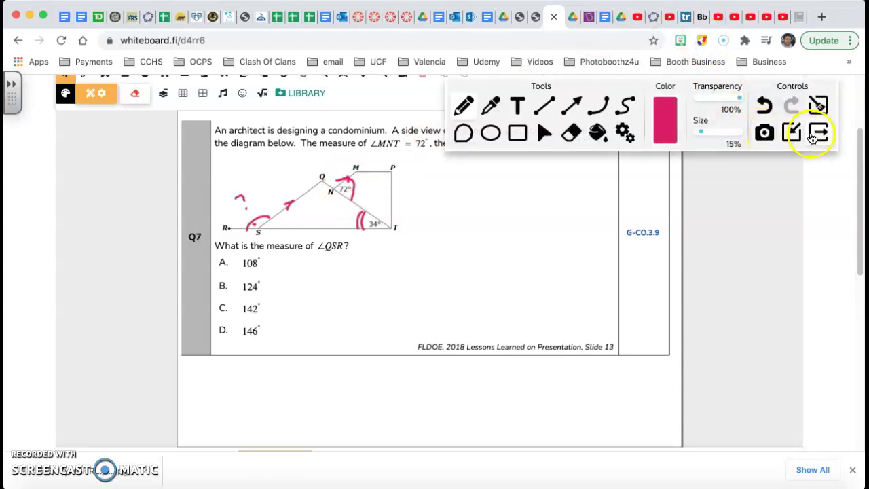
Step: Restart the annotation overlay and clear all pen marks from the Q7 diagram
left_click(796, 133)
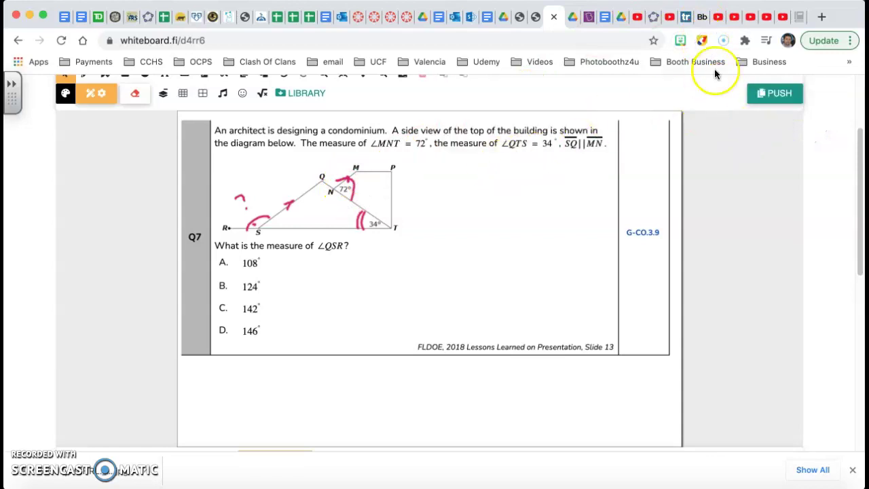
left_click(703, 42)
left_click(819, 106)
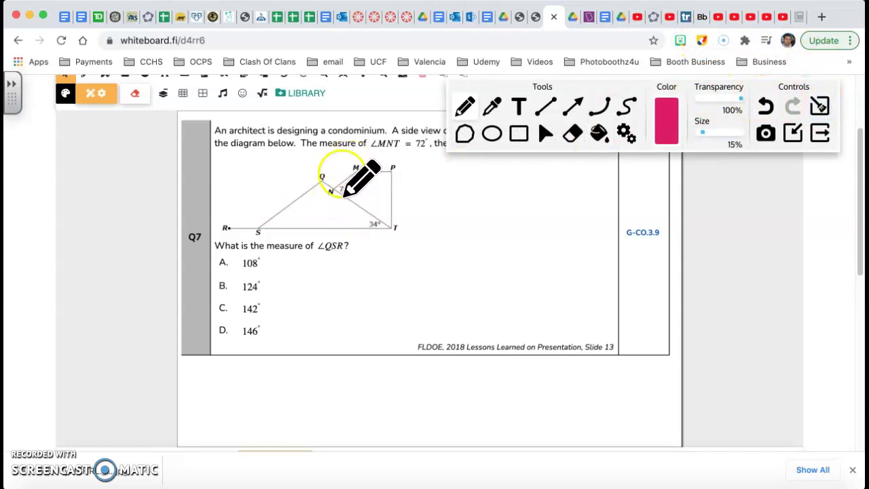
Step: Draw parallel arrows on MN and SQ, and mark the angles at S, Q and T with arcs
left_click_drag(341, 180, 348, 168)
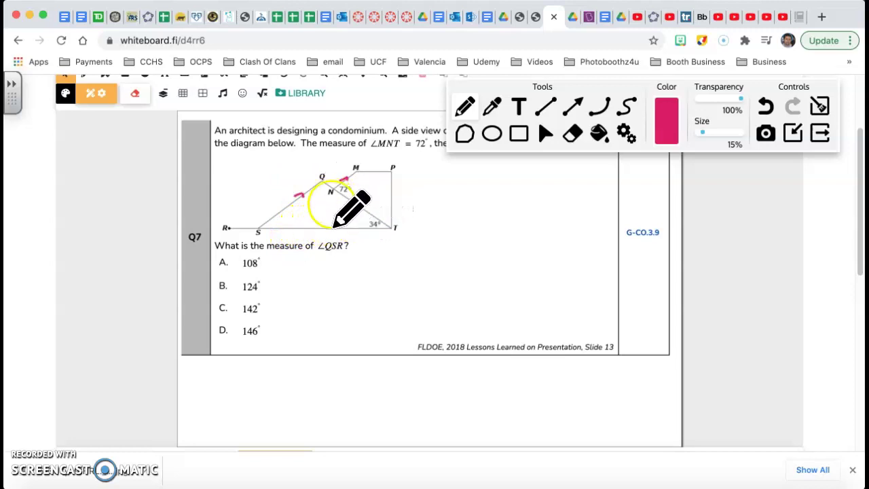
left_click_drag(246, 225, 254, 218)
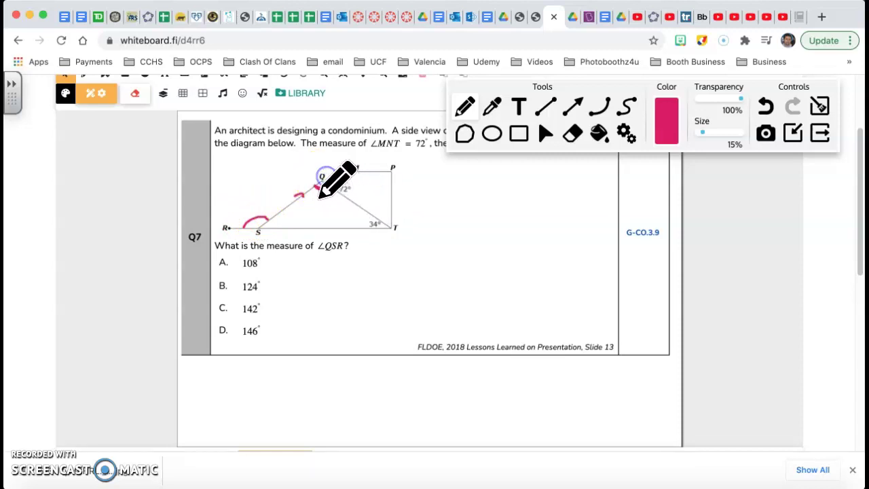
mouse_move(359, 228)
left_mouse_down()
mouse_move(363, 209)
mouse_move(365, 230)
left_mouse_up()
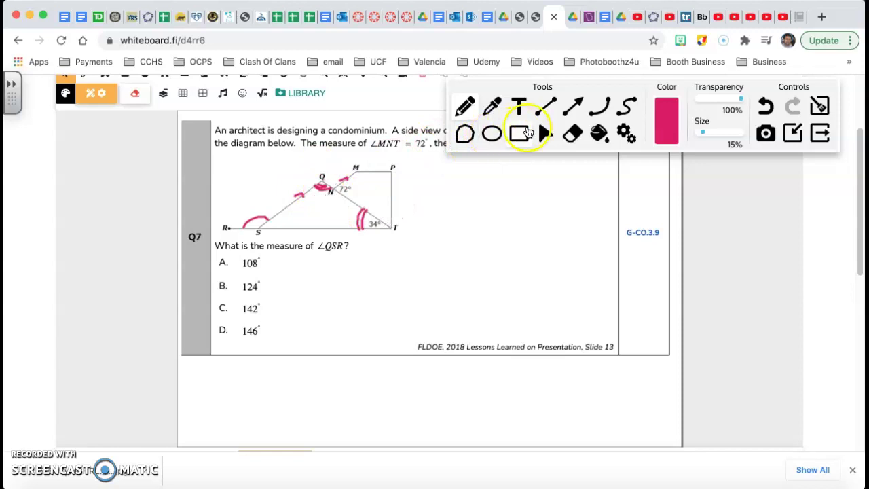
Step: Erase the marks around Q and N, extend side SQ past Q, and mark the exterior angle there
left_click(572, 133)
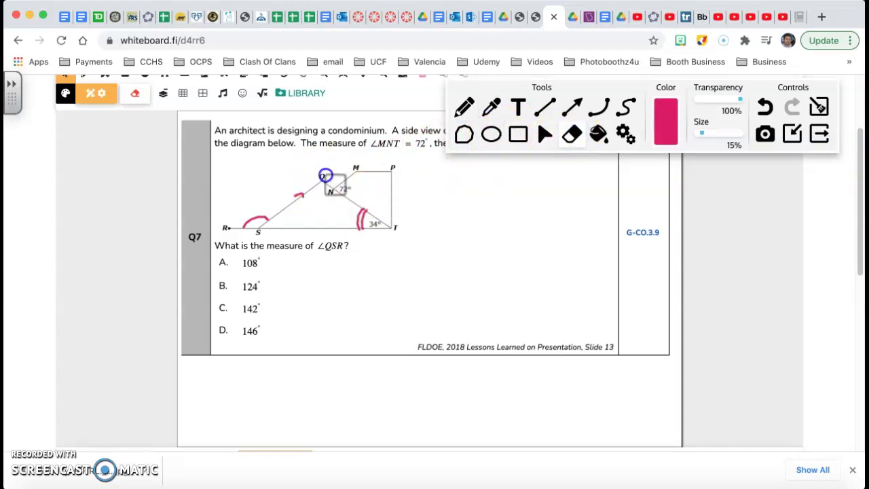
left_click(465, 107)
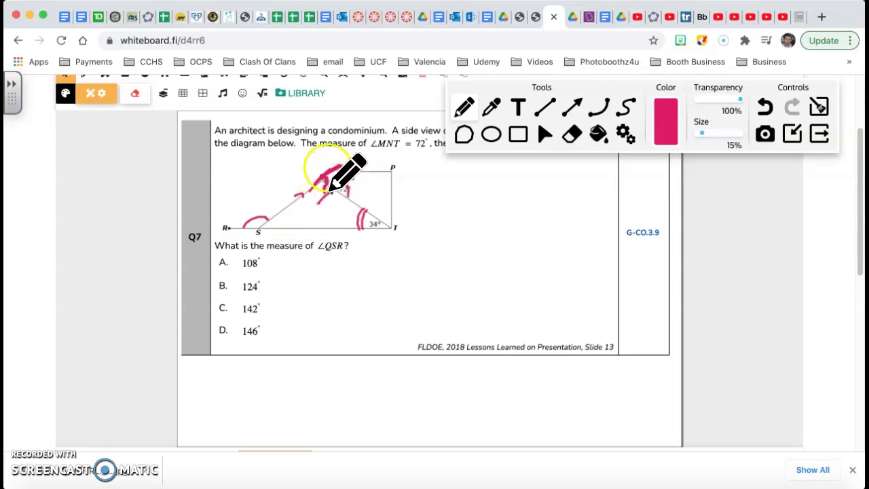
left_click(573, 133)
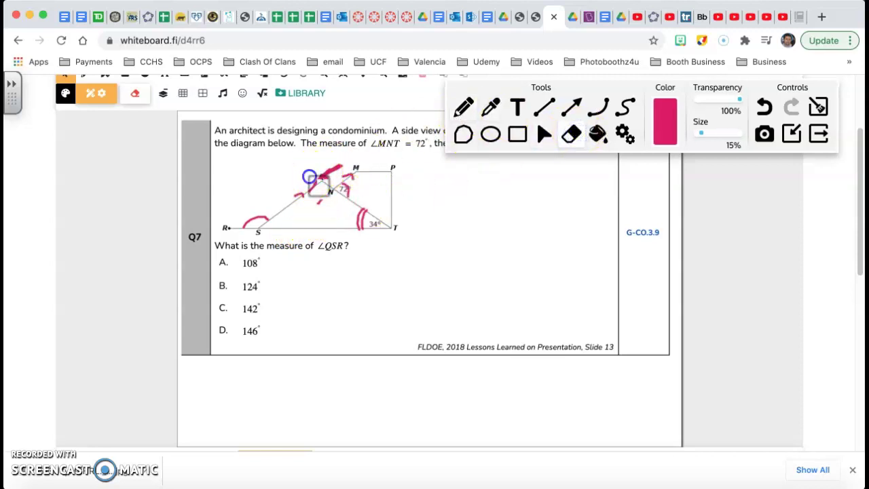
left_click(466, 111)
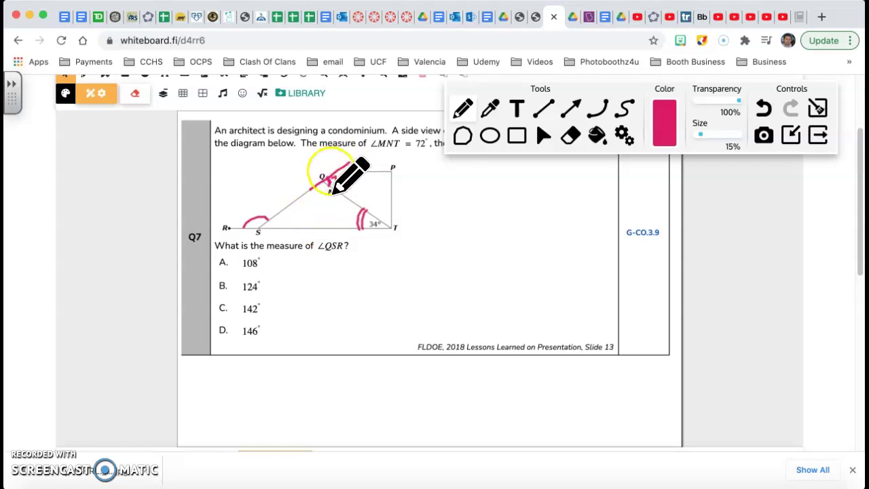
Step: Write the subtraction 180 − 72 = 108 beside the diagram and label the interior angle at Q as 108
mouse_move(238, 165)
left_mouse_down()
mouse_move(237, 174)
mouse_move(260, 179)
mouse_move(238, 194)
mouse_move(250, 192)
mouse_move(252, 182)
mouse_move(238, 185)
mouse_move(255, 207)
mouse_move(330, 200)
mouse_move(307, 213)
left_mouse_up()
left_click(314, 181)
left_click_drag(315, 202, 327, 202)
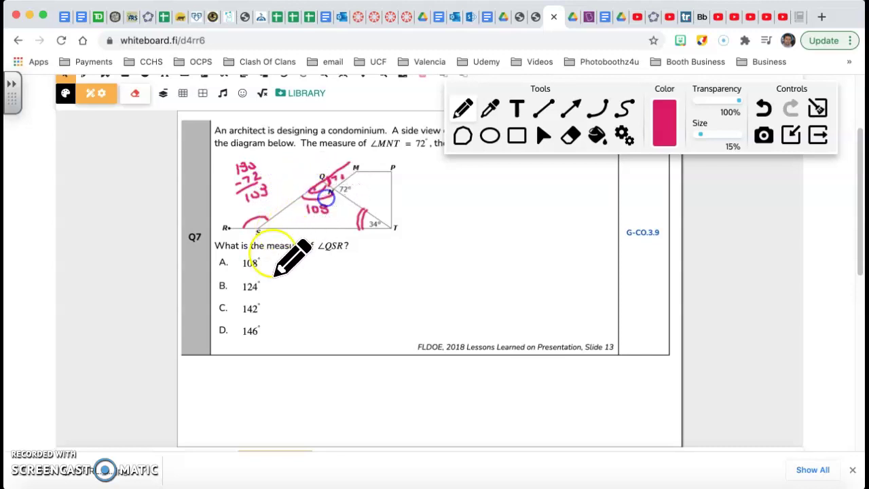
Step: Sketch an enlarged copy of triangle QST with its base extended past S, marking the 108 and 34 angles and the exterior angle
mouse_move(464, 258)
left_mouse_down()
mouse_move(508, 190)
mouse_move(601, 209)
left_mouse_up()
mouse_move(472, 233)
left_mouse_down()
mouse_move(590, 198)
mouse_move(563, 218)
mouse_move(529, 221)
mouse_move(547, 215)
left_mouse_up()
mouse_move(544, 211)
left_mouse_down()
mouse_move(543, 220)
mouse_move(516, 200)
mouse_move(560, 182)
left_mouse_up()
mouse_move(442, 258)
left_mouse_down()
mouse_move(478, 235)
mouse_move(419, 273)
left_mouse_up()
mouse_move(451, 248)
left_mouse_down()
mouse_move(478, 223)
mouse_move(450, 245)
left_mouse_up()
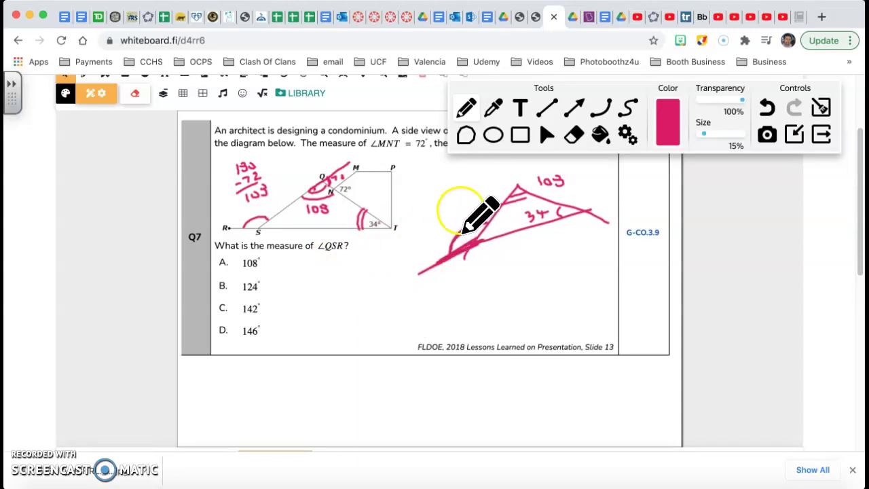
Step: Label the enlarged sketch with the points Q, S and R
left_click(487, 181)
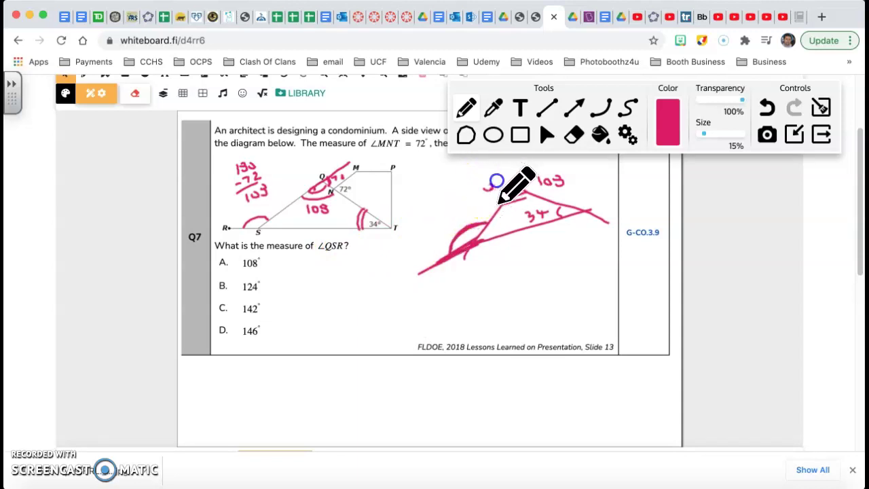
left_click_drag(481, 243, 486, 257)
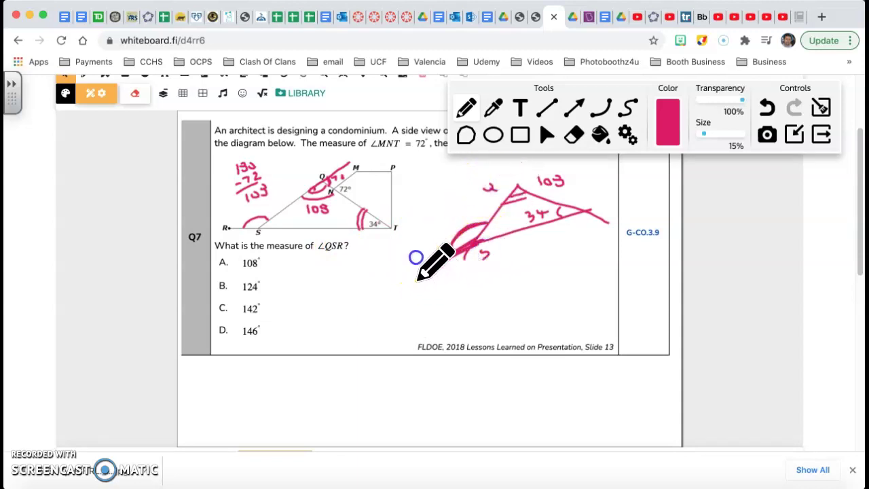
left_click_drag(413, 257, 424, 269)
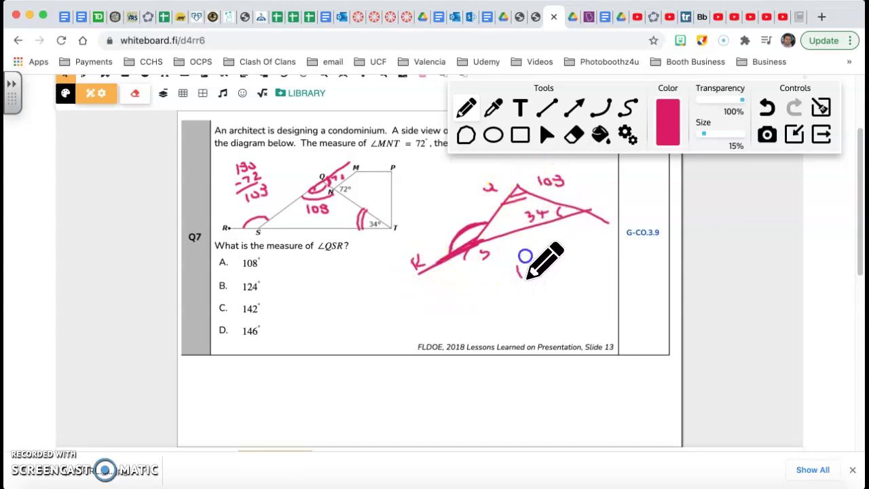
Step: Write the sum 108 + 34 = 142 below the enlarged sketch and mark answer C, 142°
left_click_drag(536, 262, 552, 293)
left_click_drag(512, 320, 569, 291)
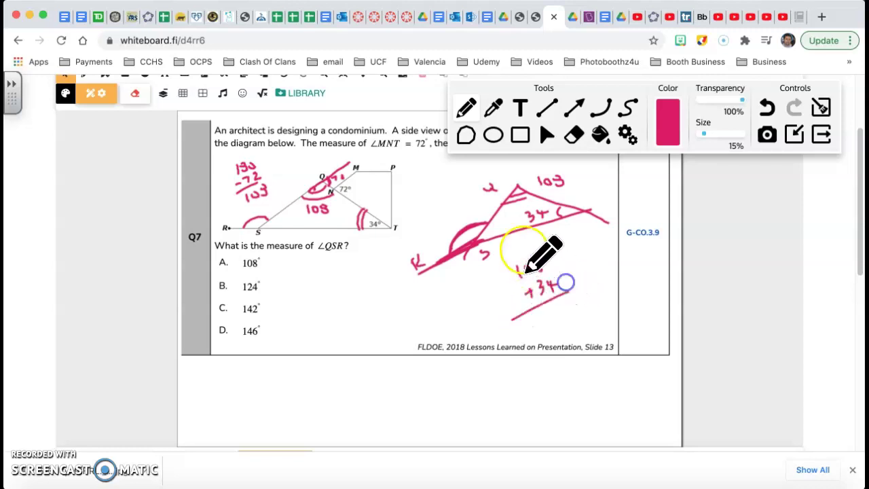
mouse_move(536, 315)
left_mouse_down()
mouse_move(561, 316)
mouse_move(522, 330)
mouse_move(528, 338)
left_mouse_up()
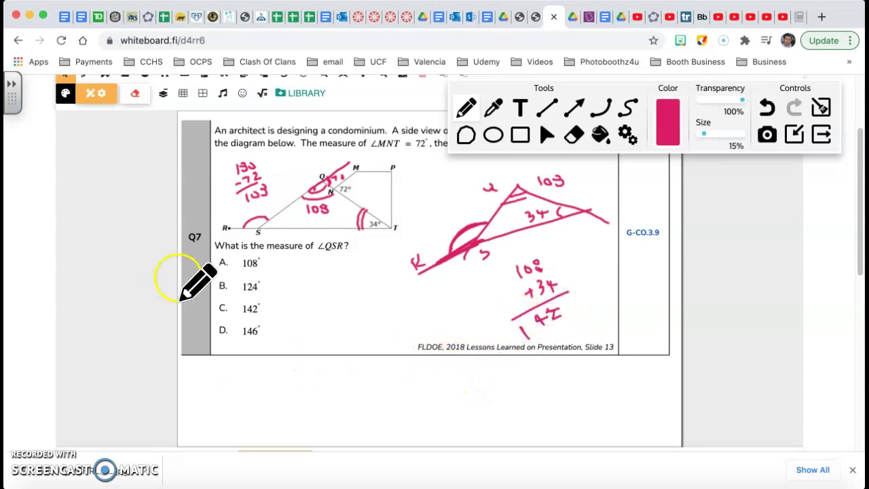
mouse_move(247, 230)
left_mouse_down()
mouse_move(255, 218)
mouse_move(268, 223)
left_mouse_up()
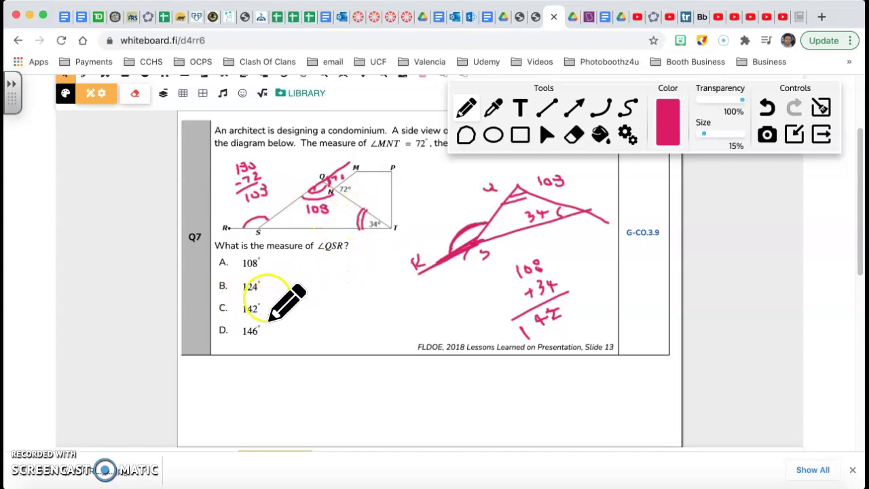
mouse_move(264, 309)
left_mouse_down()
mouse_move(210, 320)
mouse_move(261, 315)
left_mouse_up()
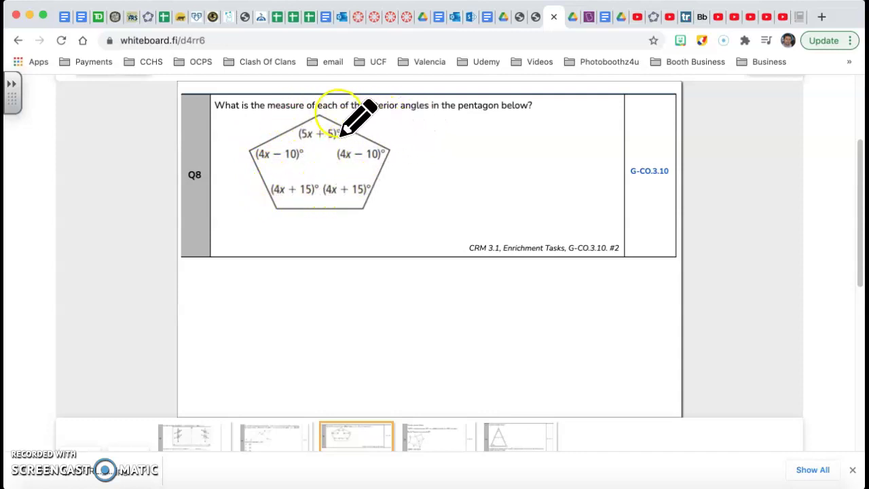
Step: Write the heading "Sum of the int. ∠s." beside the pentagon in Q8
left_click_drag(414, 136, 426, 145)
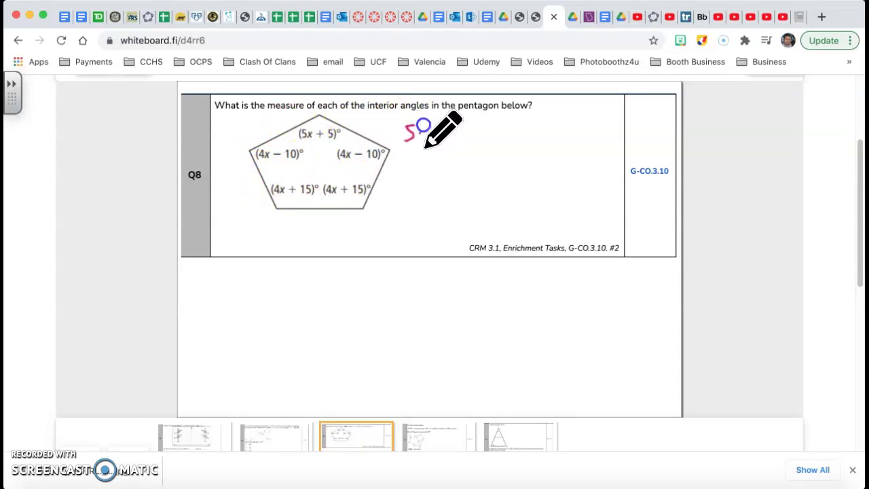
mouse_move(466, 118)
left_mouse_down()
mouse_move(495, 120)
mouse_move(485, 110)
mouse_move(482, 120)
left_mouse_up()
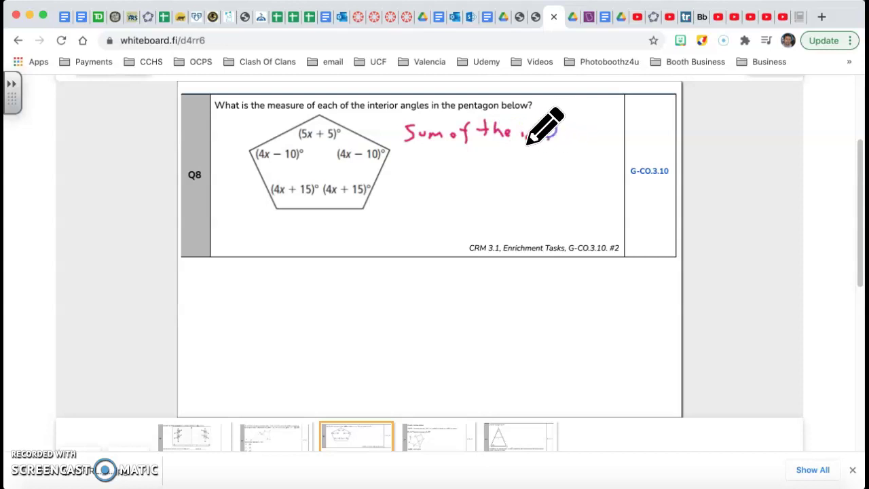
mouse_move(529, 140)
left_mouse_down()
mouse_move(561, 144)
mouse_move(572, 136)
mouse_move(582, 146)
left_mouse_up()
left_click(593, 140)
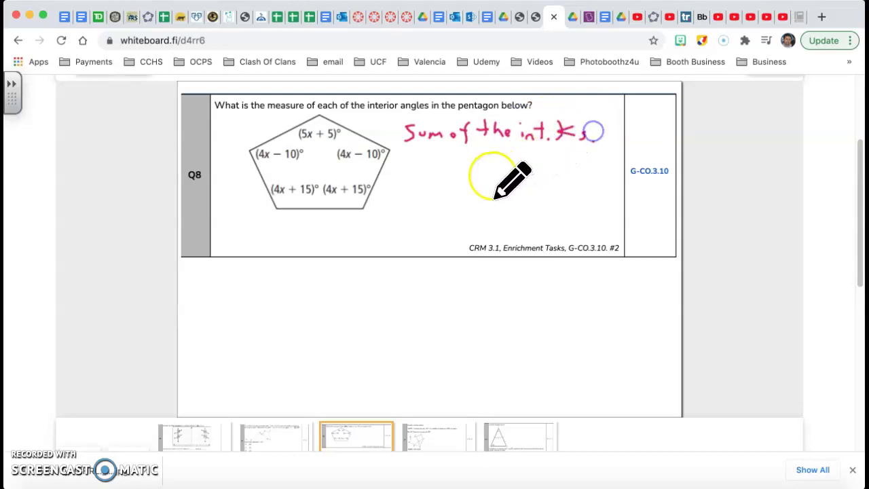
Step: Write the formula = (n − 2) · 180 with an arrow under n, underline "pentagon", and start the line below with an equals sign
left_click_drag(435, 160, 505, 166)
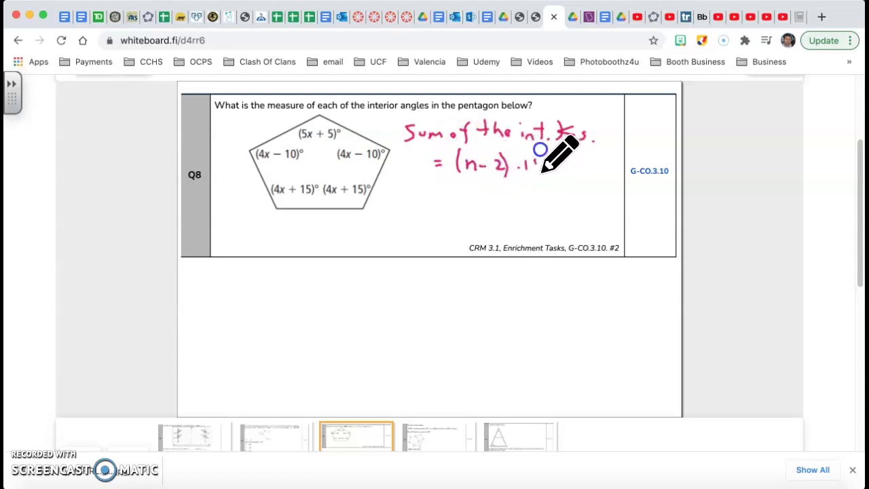
left_click_drag(551, 170, 549, 160)
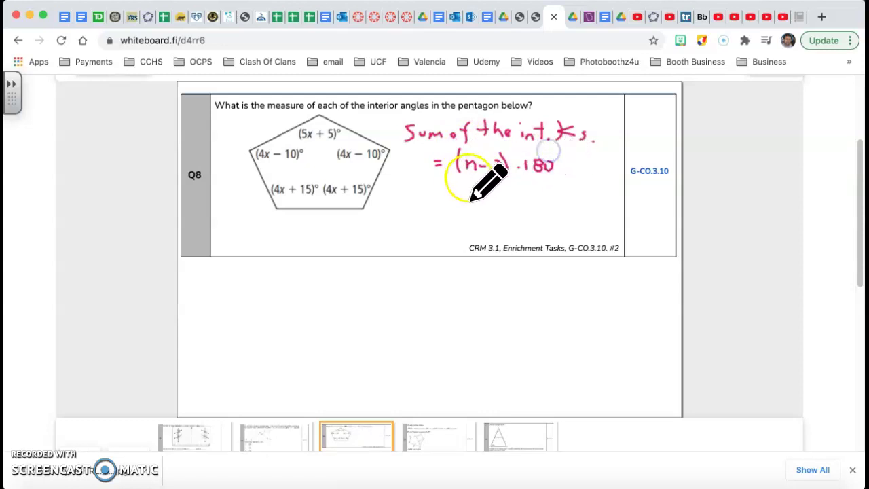
left_click_drag(436, 205, 443, 205)
left_click_drag(435, 209, 443, 210)
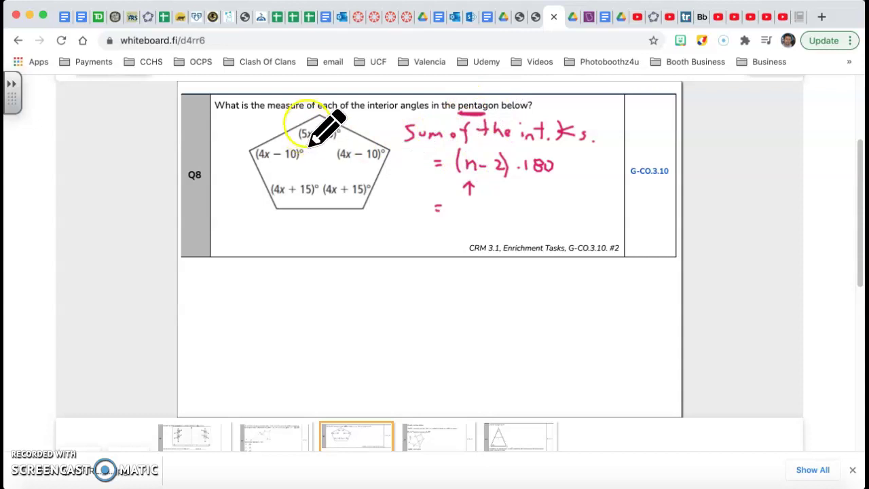
Step: Count the pentagon's sides by drawing one to five tick marks on successive sides
left_click(288, 124)
left_click(352, 125)
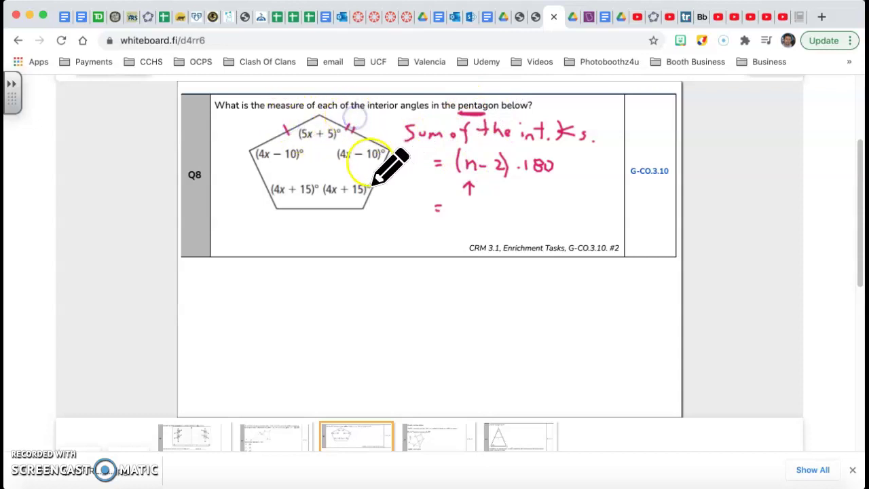
left_click(375, 178)
left_click(311, 207)
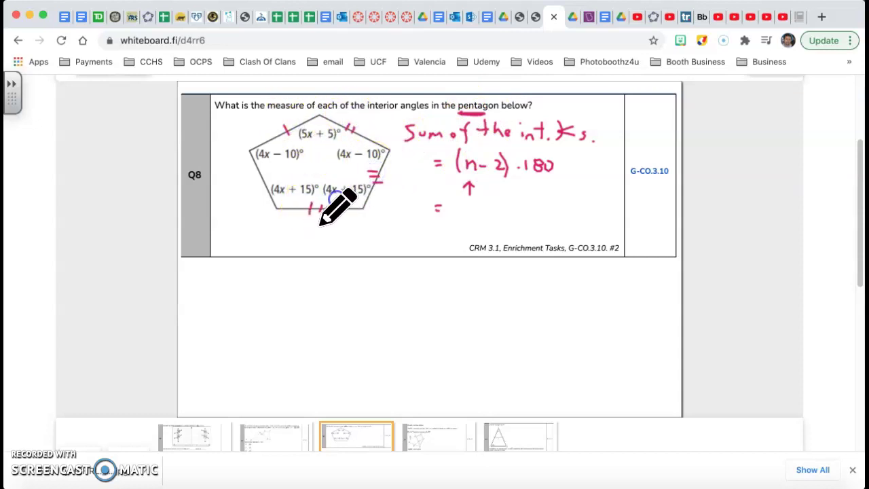
mouse_move(248, 178)
left_mouse_down()
mouse_move(263, 174)
mouse_move(265, 182)
left_mouse_up()
left_click_drag(253, 194, 267, 190)
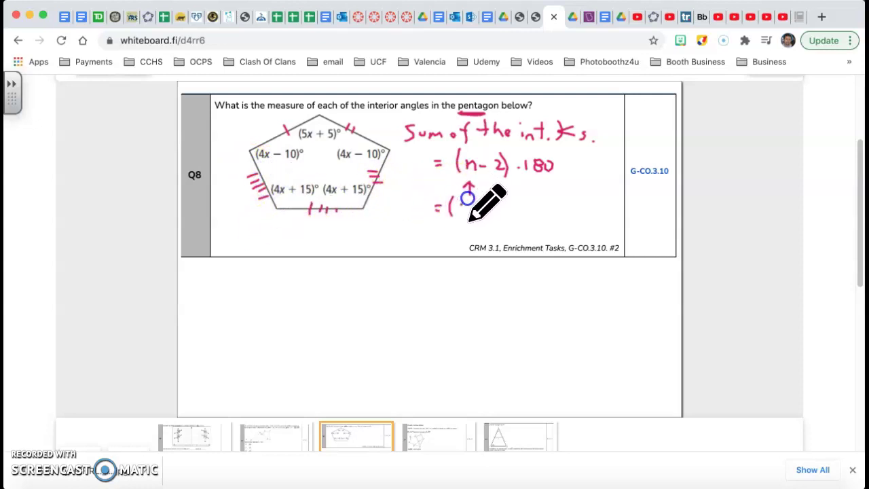
Step: Substitute 5 for n by writing (5 − 2) · 180 on the line below the formula
left_click_drag(464, 204, 469, 203)
left_click_drag(472, 209, 479, 208)
left_click_drag(485, 204, 495, 218)
left_click(512, 208)
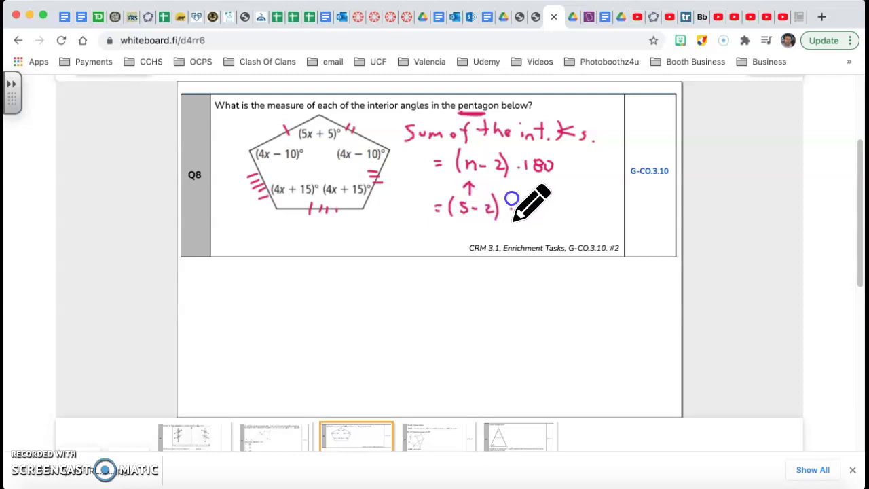
left_click_drag(540, 203, 544, 202)
Step: Write the simplified line = 3 · 180 = 540° below the substitution
left_click_drag(443, 230, 467, 236)
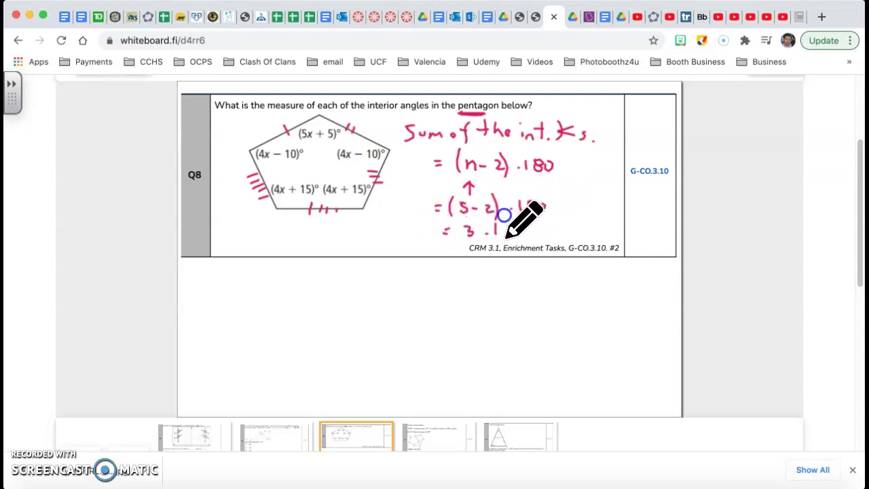
left_click_drag(527, 228, 533, 228)
left_click_drag(527, 232, 548, 235)
left_click_drag(547, 224, 586, 220)
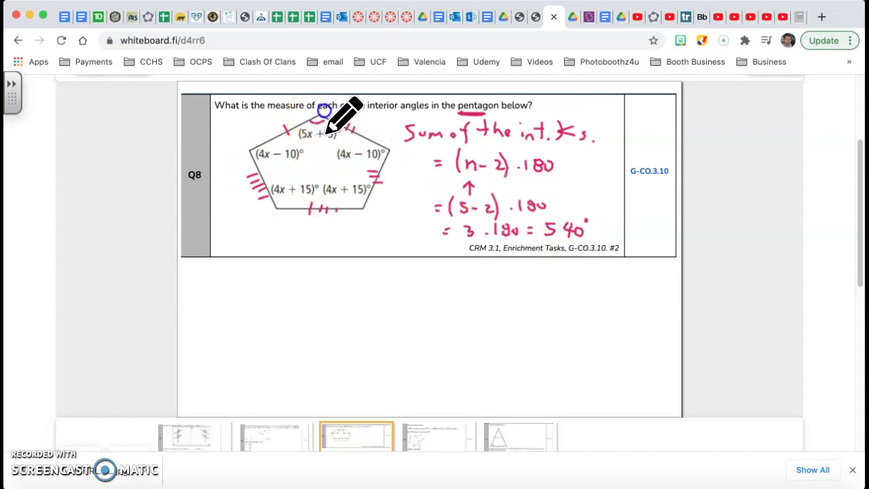
Step: Underline both (4x − 10) angle labels and start the equation below the question with (5x + 5) + (4x − 10) + (4x − 10)
mouse_move(223, 272)
left_mouse_down()
mouse_move(273, 273)
mouse_move(215, 290)
left_mouse_up()
left_click_drag(270, 262, 273, 281)
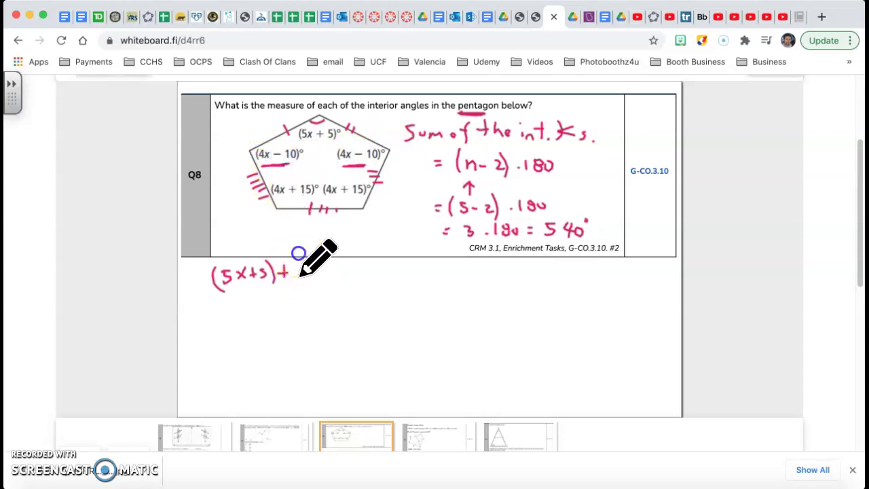
left_click_drag(301, 265, 298, 288)
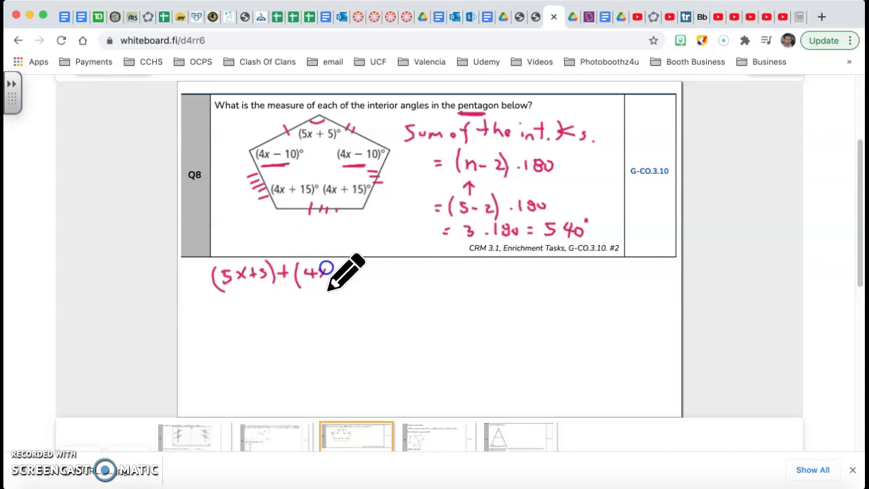
mouse_move(354, 266)
left_mouse_down()
mouse_move(358, 285)
mouse_move(378, 273)
left_mouse_up()
mouse_move(373, 268)
left_mouse_down()
mouse_move(372, 278)
mouse_move(394, 286)
mouse_move(405, 269)
left_mouse_up()
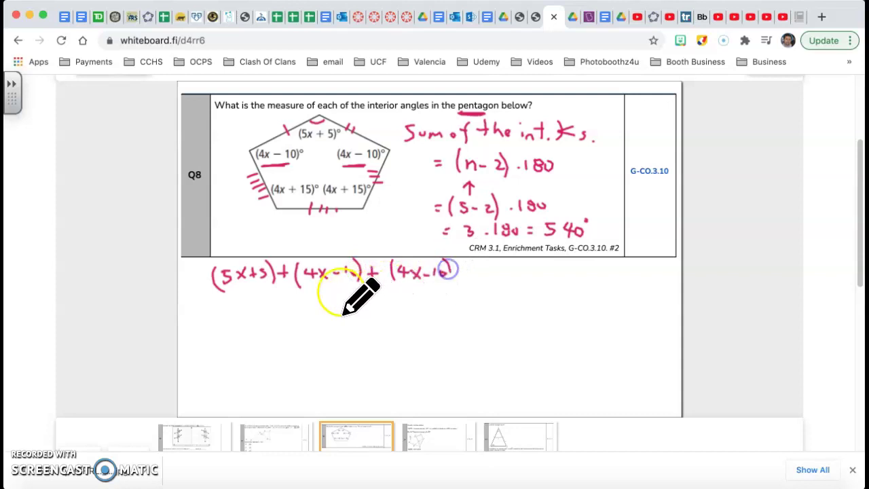
Step: Mark the two base angles and their labels, complete the equation with + (4x + 15) + (4x + 15) = 540, and underline the angle-sum heading
left_click_drag(271, 201, 283, 208)
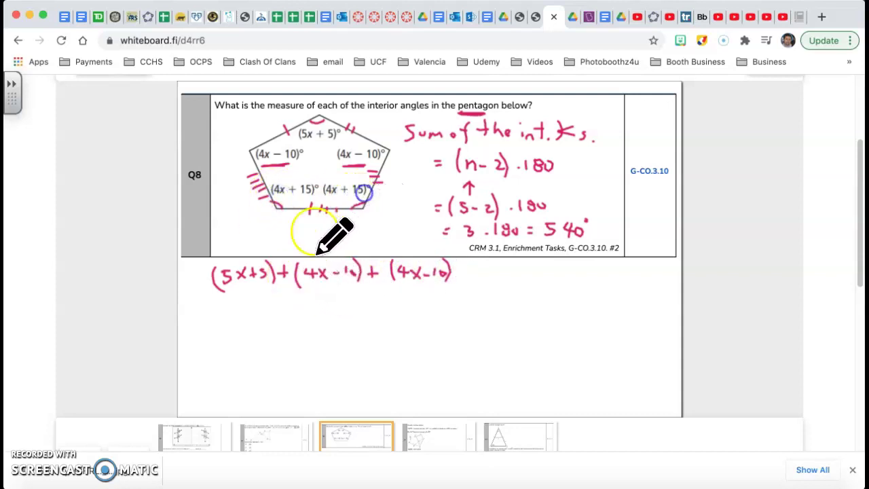
left_click_drag(301, 201, 354, 199)
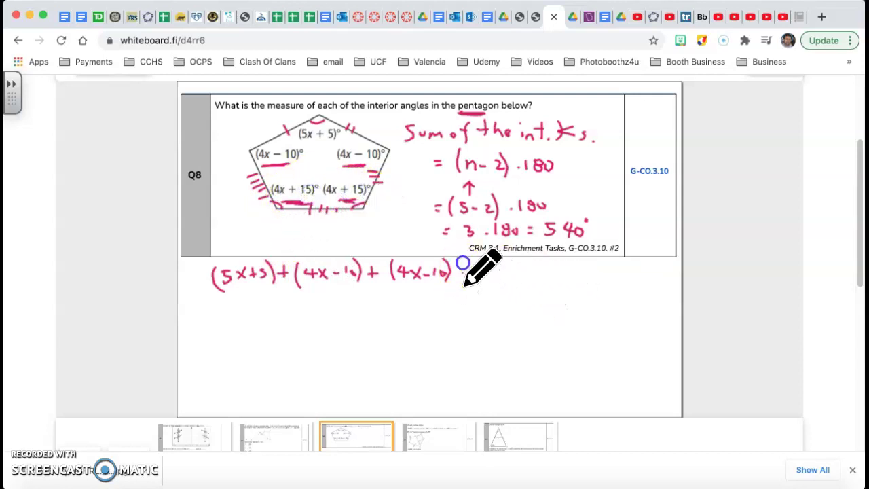
mouse_move(487, 279)
left_mouse_down()
mouse_move(476, 266)
mouse_move(503, 277)
mouse_move(589, 261)
mouse_move(607, 275)
mouse_move(578, 268)
mouse_move(632, 271)
left_mouse_up()
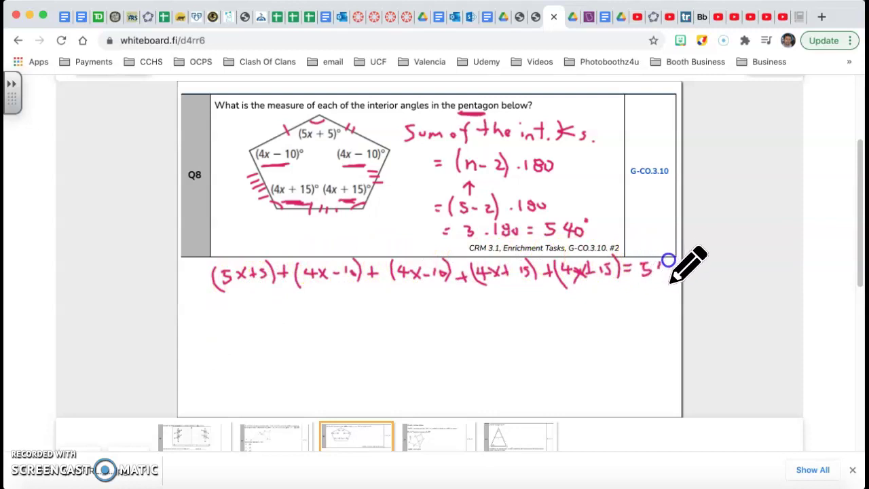
left_click_drag(430, 143, 560, 142)
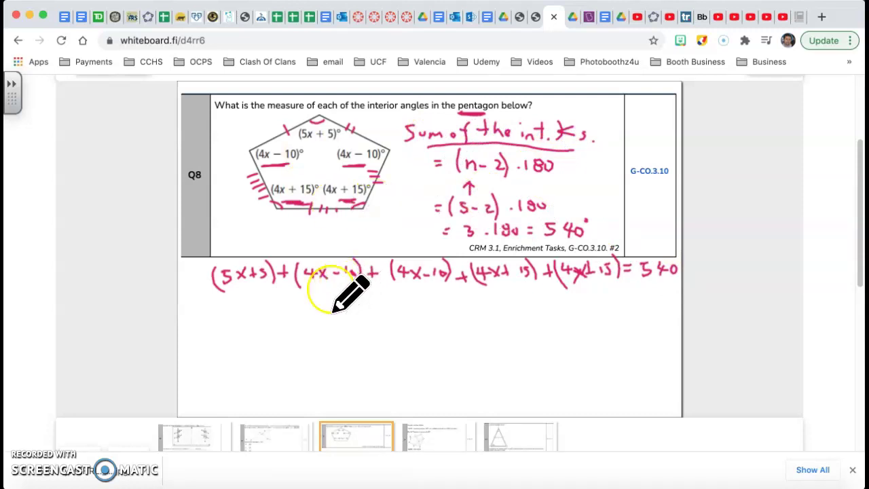
Step: Mark the x terms with dots, underline the constants, and write the combined equation 21x + 15 = 540 beneath
left_click(231, 292)
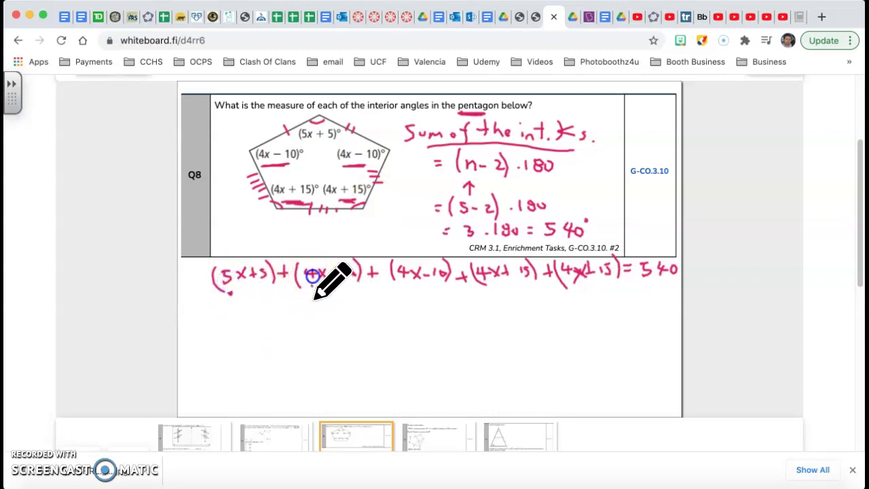
left_click(311, 288)
left_click(399, 289)
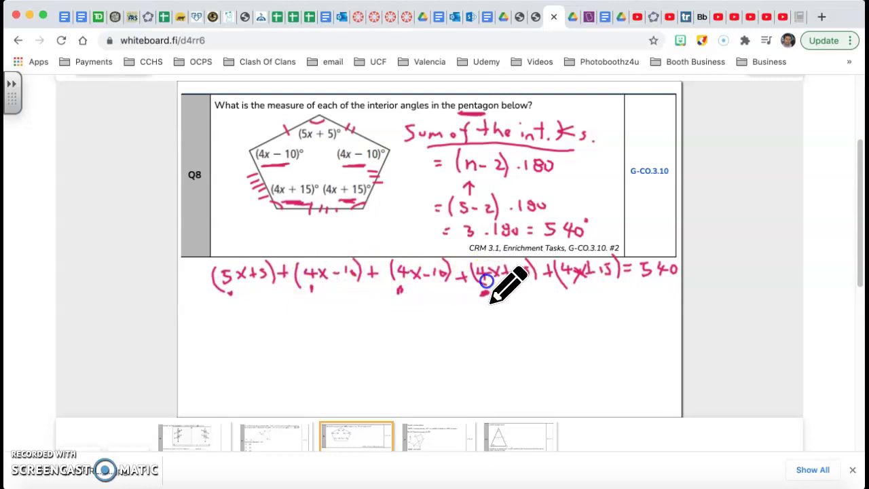
left_click(568, 288)
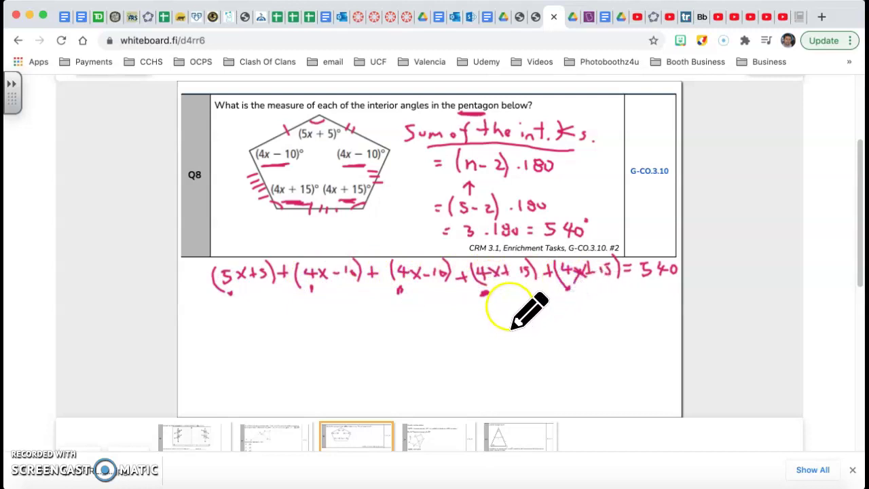
mouse_move(476, 314)
left_mouse_down()
mouse_move(514, 324)
mouse_move(501, 324)
left_mouse_up()
left_click_drag(252, 288, 266, 288)
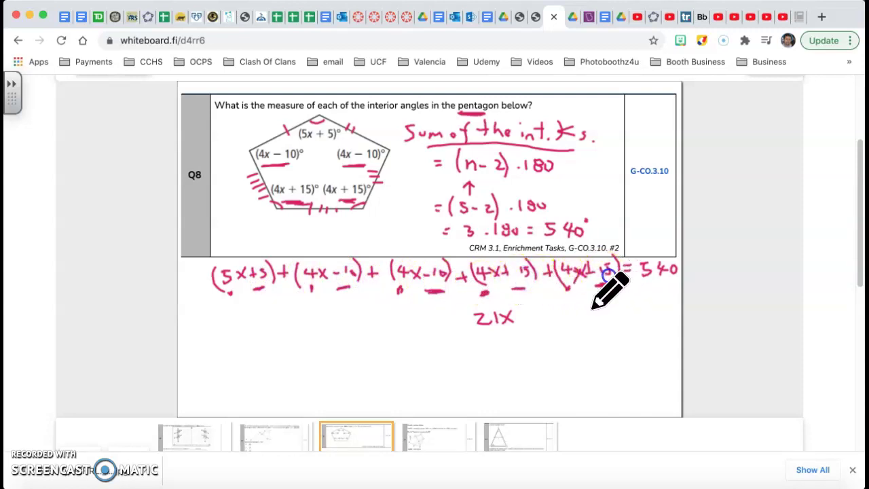
mouse_move(518, 310)
left_mouse_down()
mouse_move(543, 314)
mouse_move(552, 301)
mouse_move(613, 311)
left_mouse_up()
Step: Subtract 15 from both sides, strike out the cancelled 15s, and write 21x = 525 below
left_click_drag(520, 340, 609, 333)
mouse_move(545, 306)
left_mouse_down()
mouse_move(536, 374)
mouse_move(560, 374)
left_mouse_up()
mouse_move(560, 362)
left_mouse_down()
mouse_move(548, 374)
mouse_move(577, 363)
left_mouse_up()
mouse_move(570, 368)
left_mouse_down()
mouse_move(621, 346)
mouse_move(588, 373)
mouse_move(595, 359)
left_mouse_up()
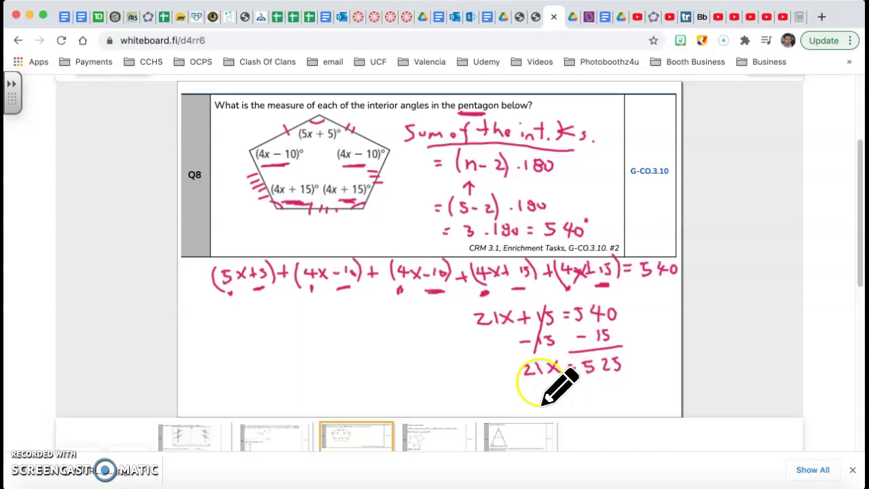
Step: Divide both sides by 21, write the solution x = 25 beside the work, and circle it
mouse_move(549, 391)
left_mouse_down()
mouse_move(550, 401)
mouse_move(602, 380)
mouse_move(600, 398)
mouse_move(608, 398)
left_mouse_up()
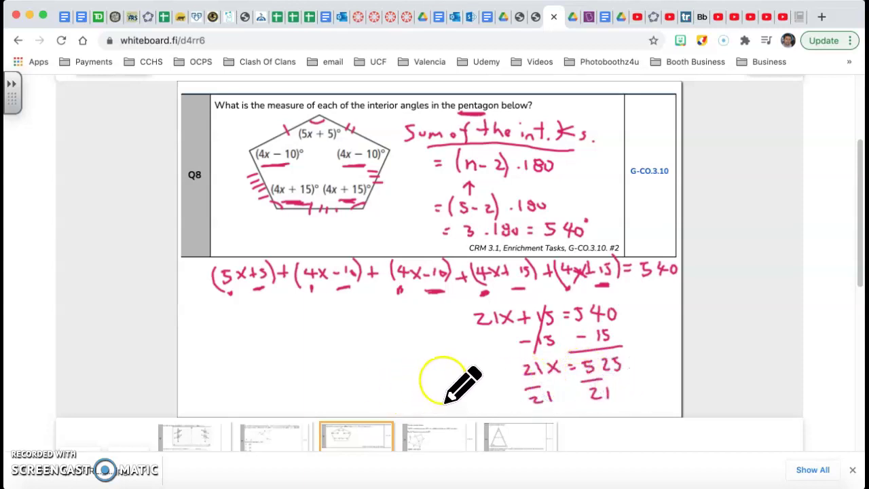
left_click_drag(439, 386, 433, 401)
left_click_drag(434, 389, 445, 401)
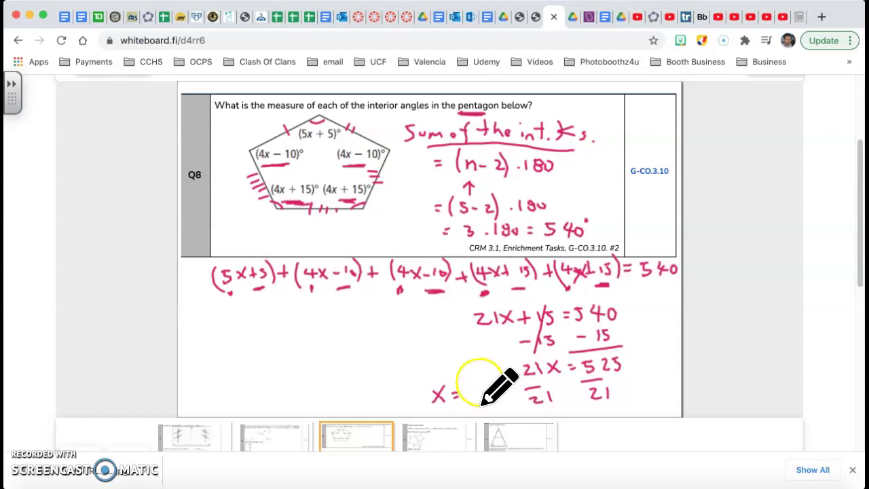
mouse_move(468, 385)
left_mouse_down()
mouse_move(483, 396)
mouse_move(477, 398)
left_mouse_up()
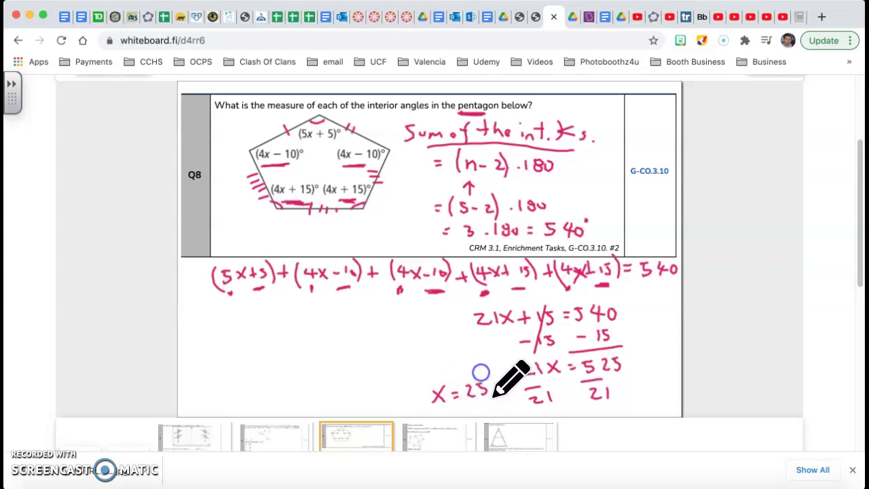
mouse_move(494, 367)
left_mouse_down()
mouse_move(416, 400)
mouse_move(497, 385)
left_mouse_up()
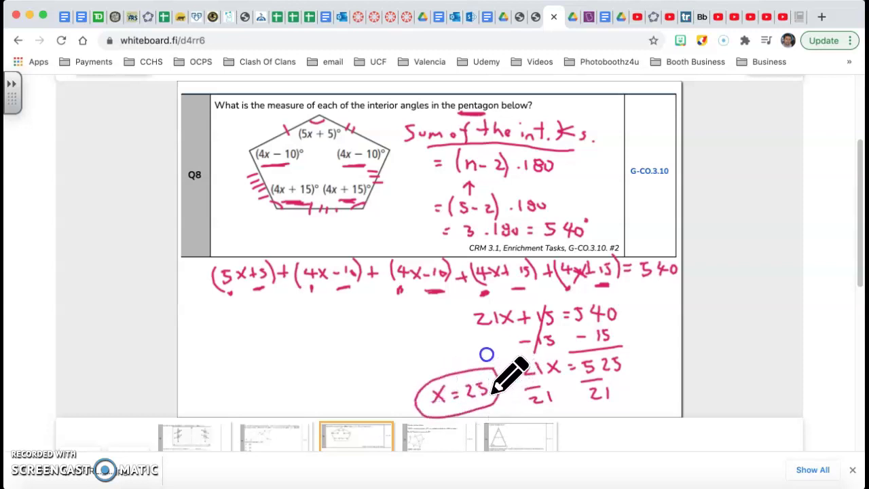